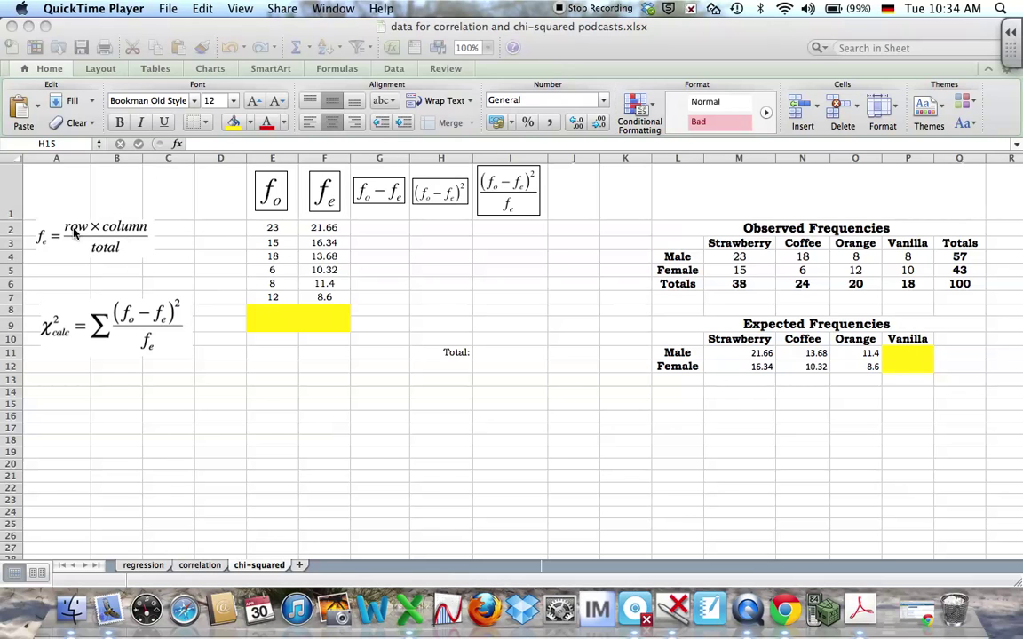
Calculate the expected frequency for Male Vanilla in P11 with the formula =(Q4*P6)/Q6.
left_click(901, 358)
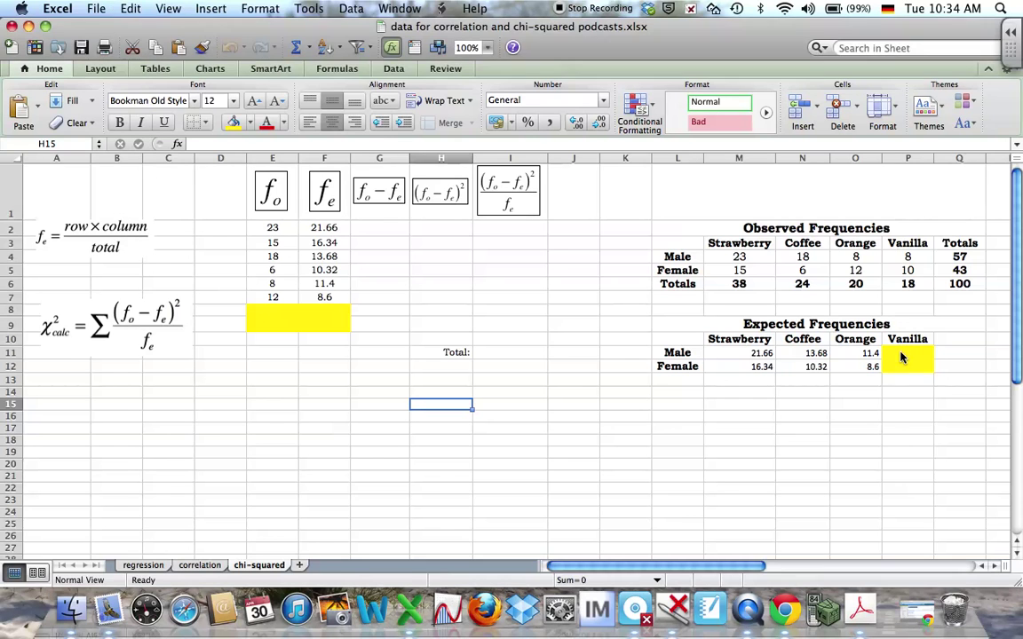
left_click(901, 358)
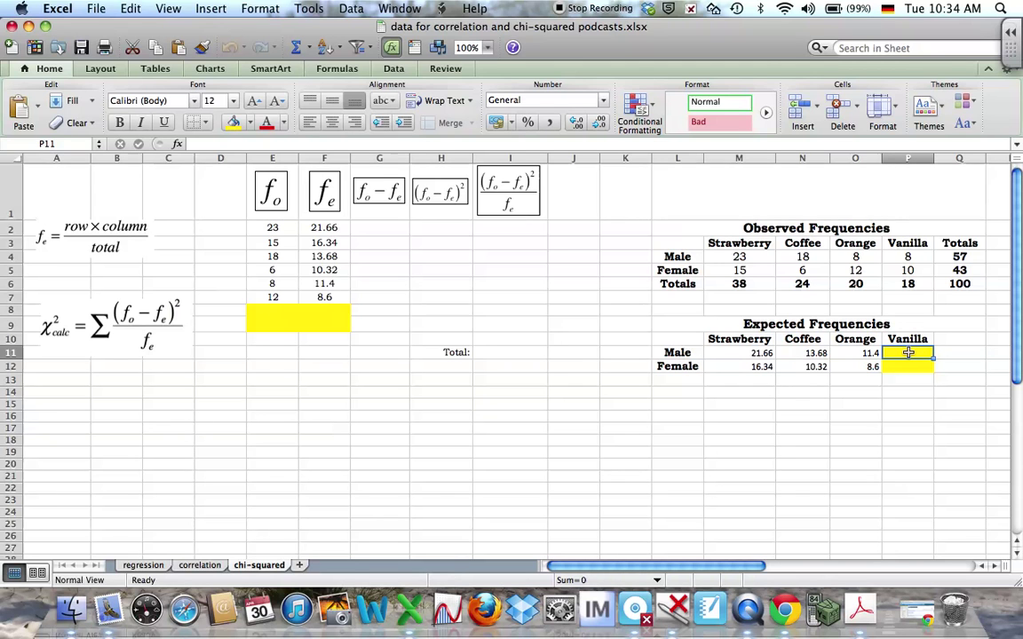
type("=")
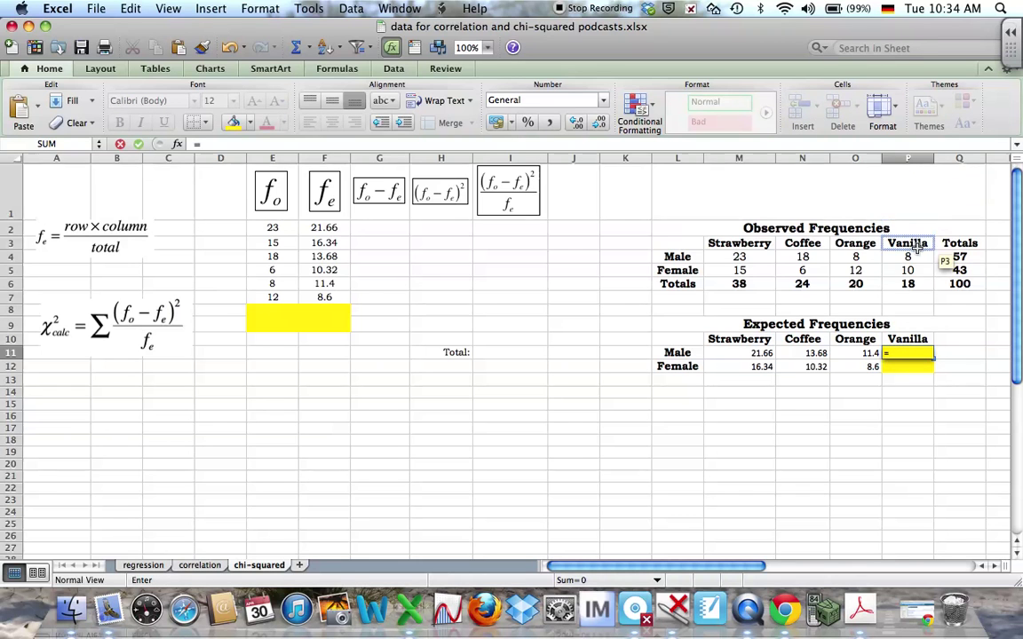
left_click(961, 258)
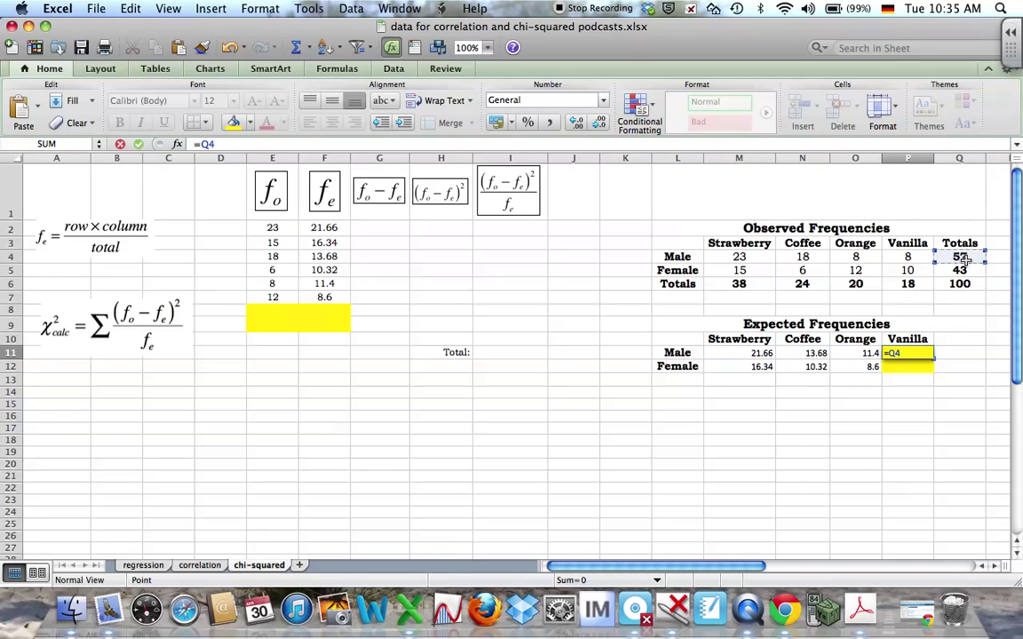
type("*")
left_click(910, 285)
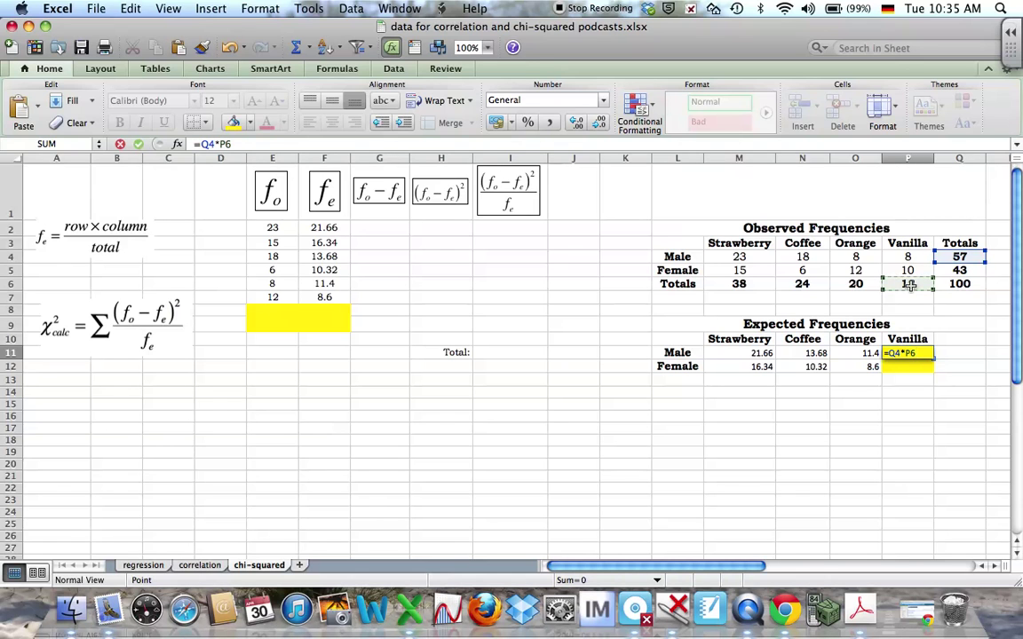
type(")")
type("(")
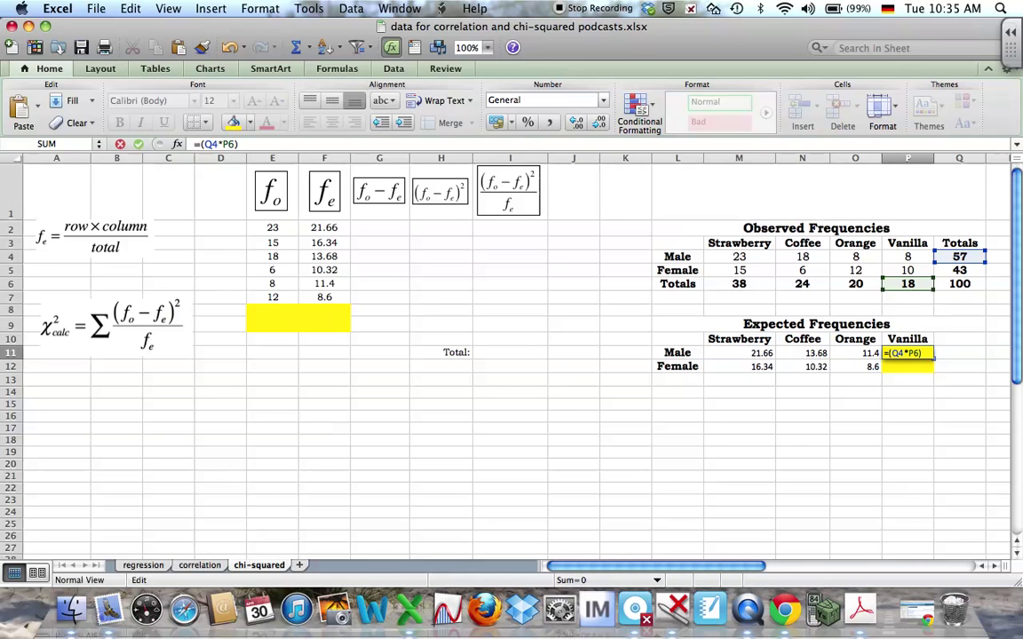
type("/")
left_click(962, 283)
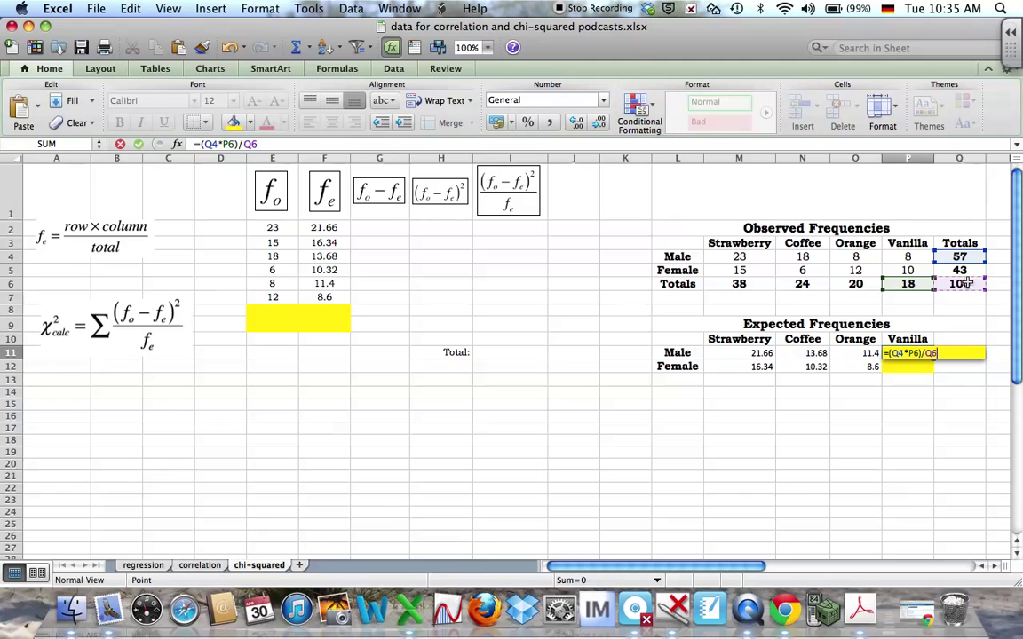
key("Return")
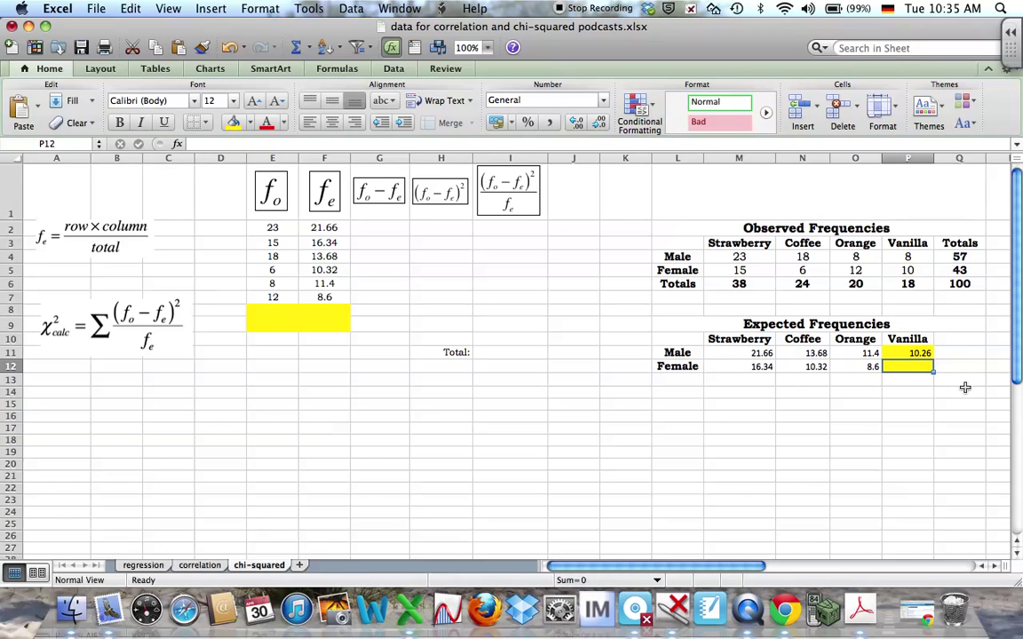
Calculate the expected frequency for Female Vanilla in P12 with the formula =(Q5*P6)/Q6.
type("=")
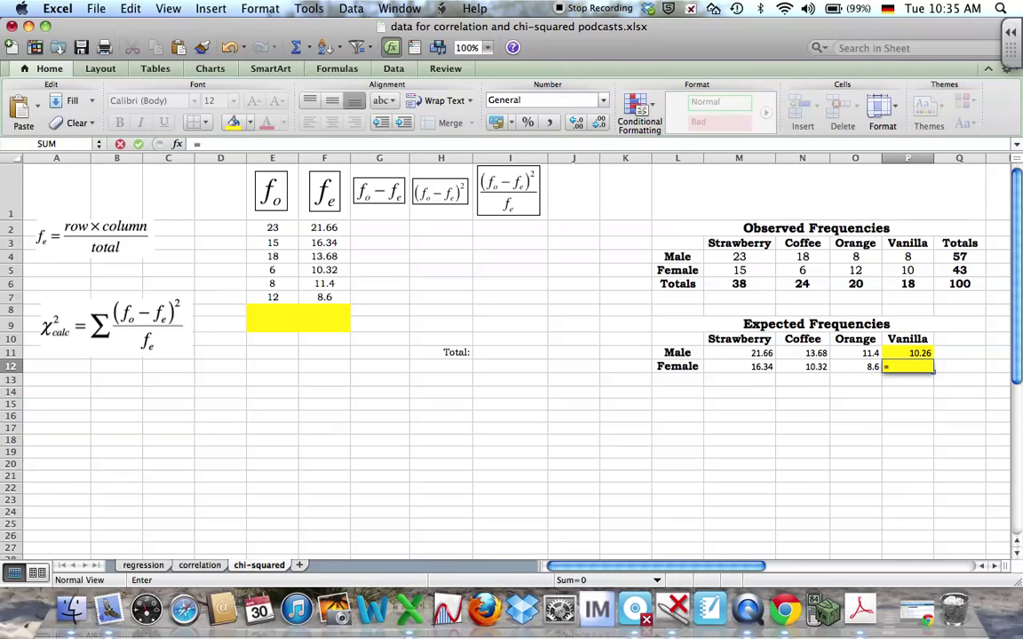
type("(")
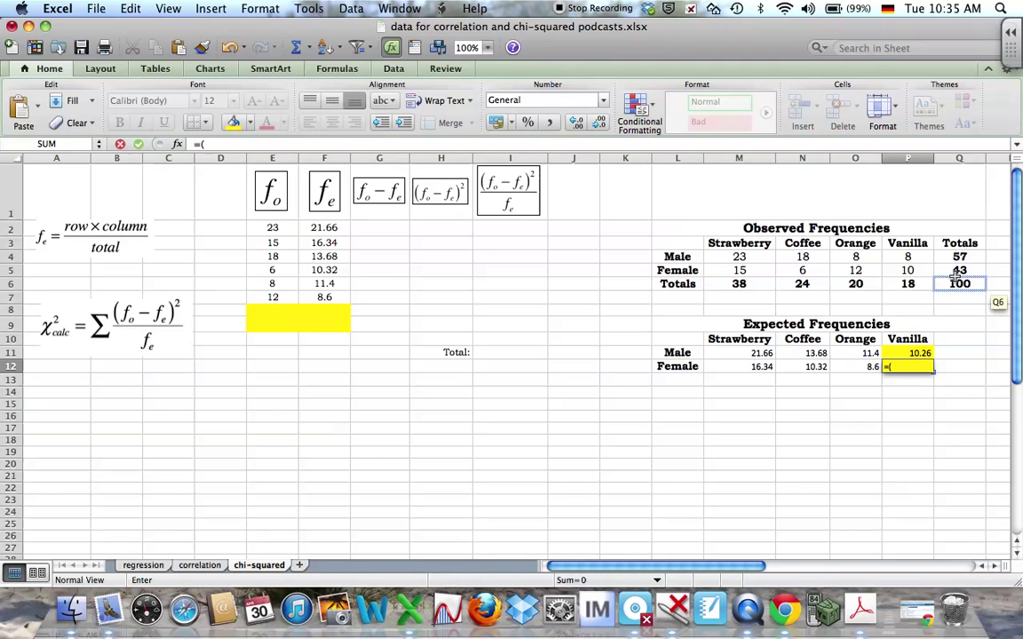
left_click(957, 271)
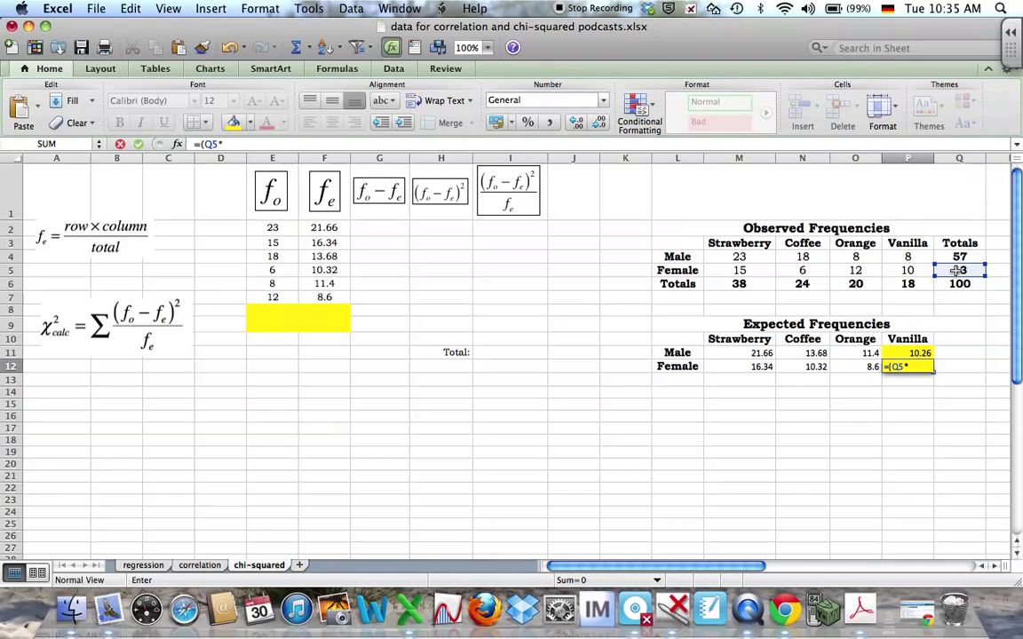
type("*")
left_click(907, 284)
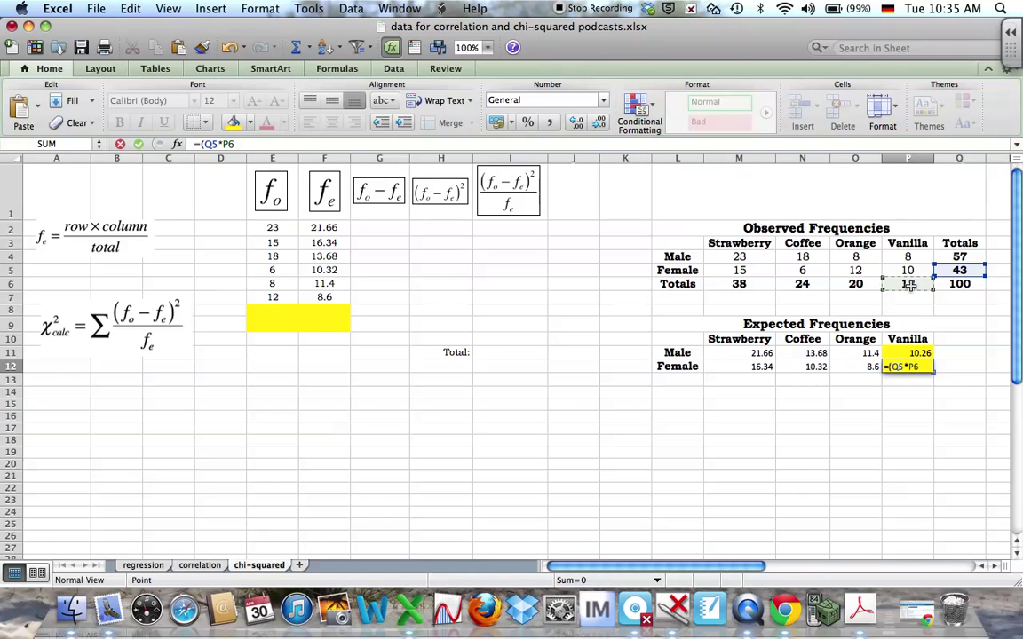
type(")/")
left_click(970, 284)
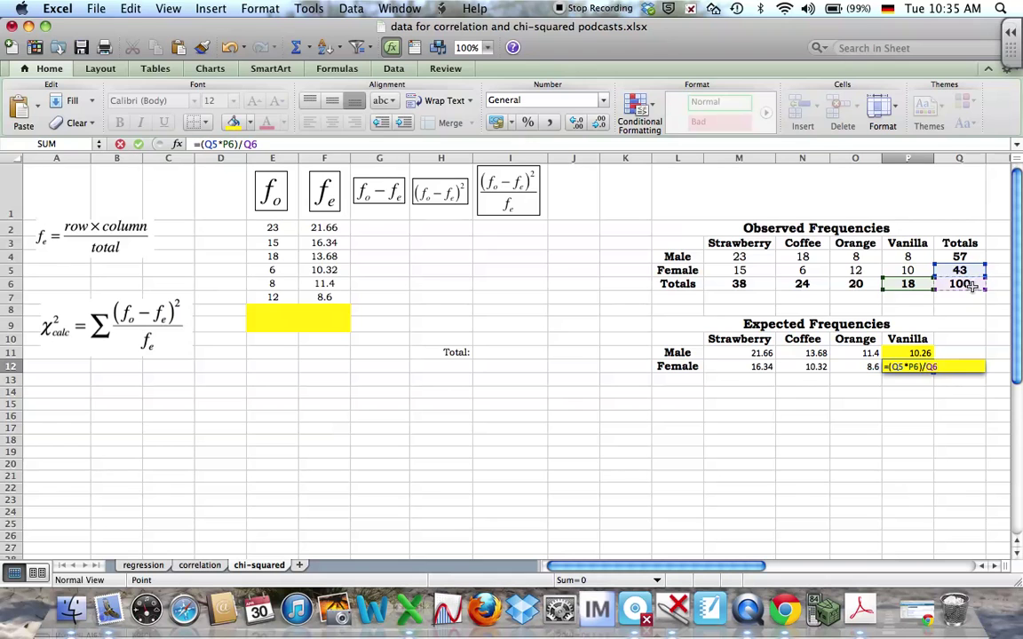
key("Return")
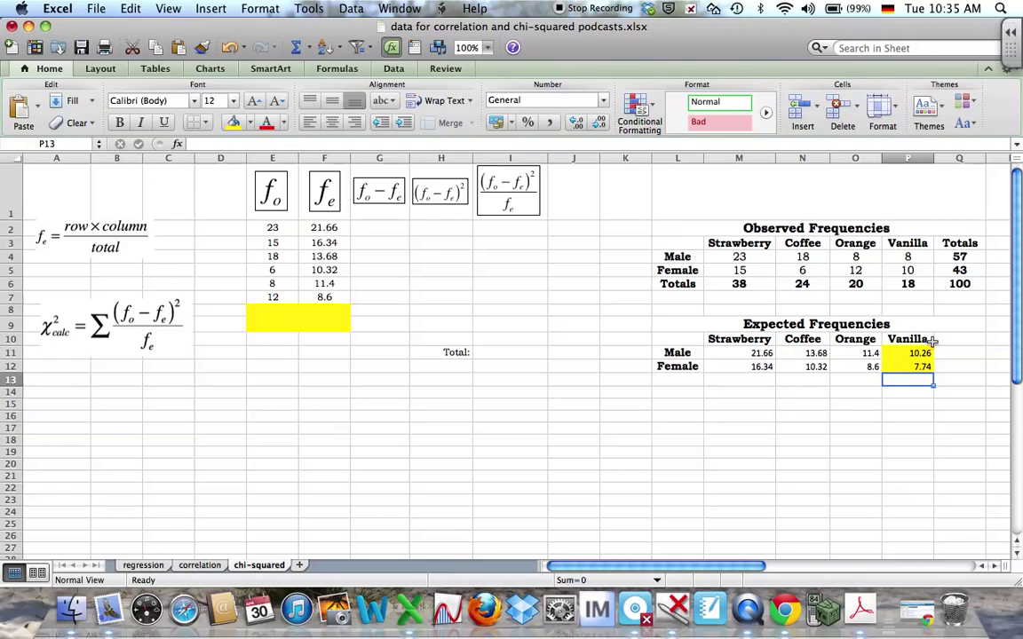
left_click(870, 442)
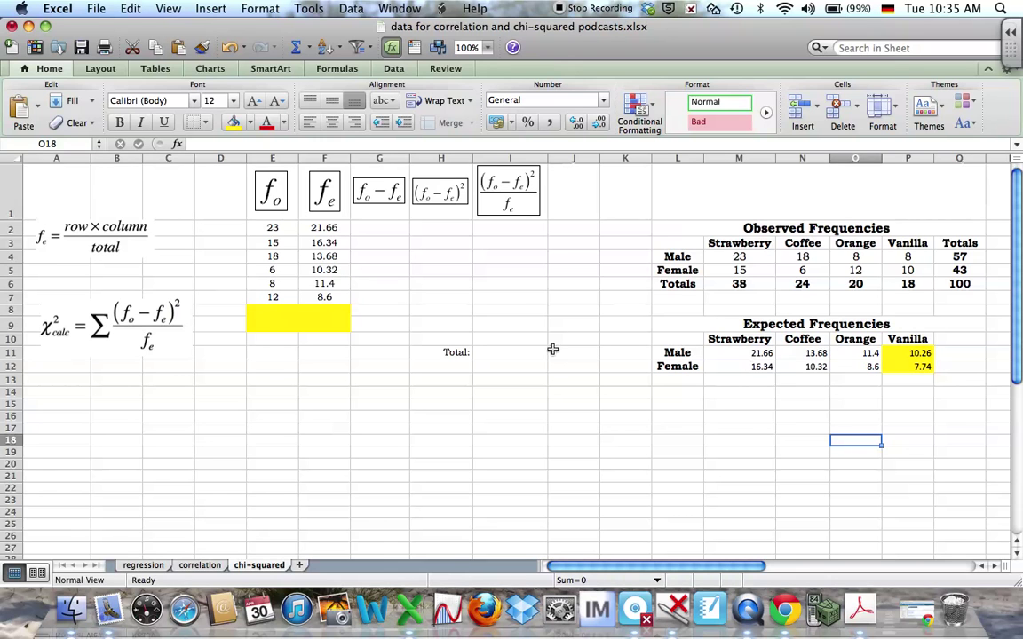
Enter the observed Vanilla frequencies in the fo column: 8 in E8 and 10 in E9.
left_click(279, 313)
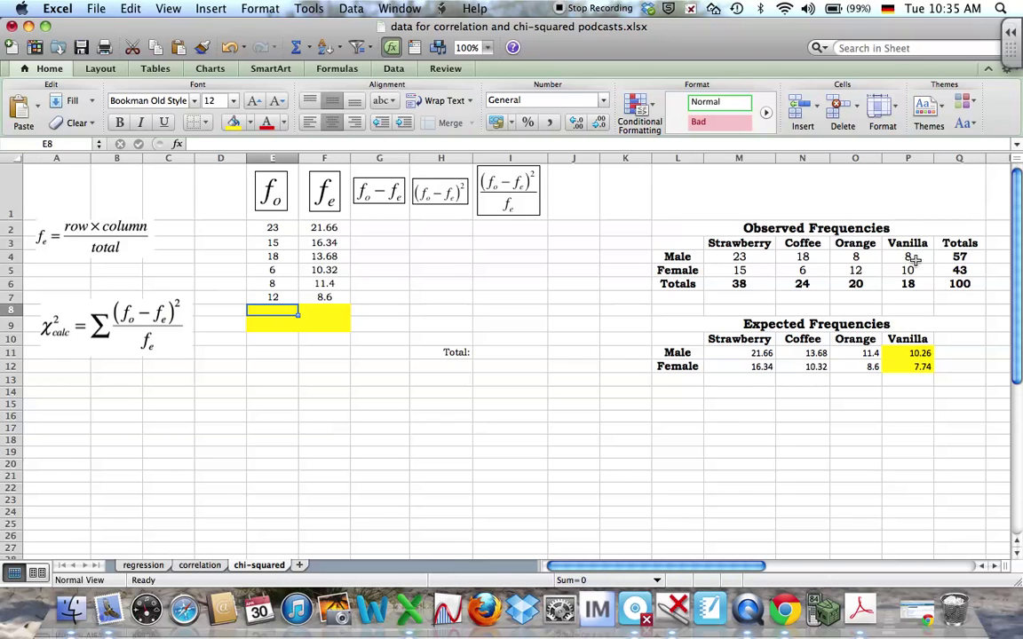
type("8")
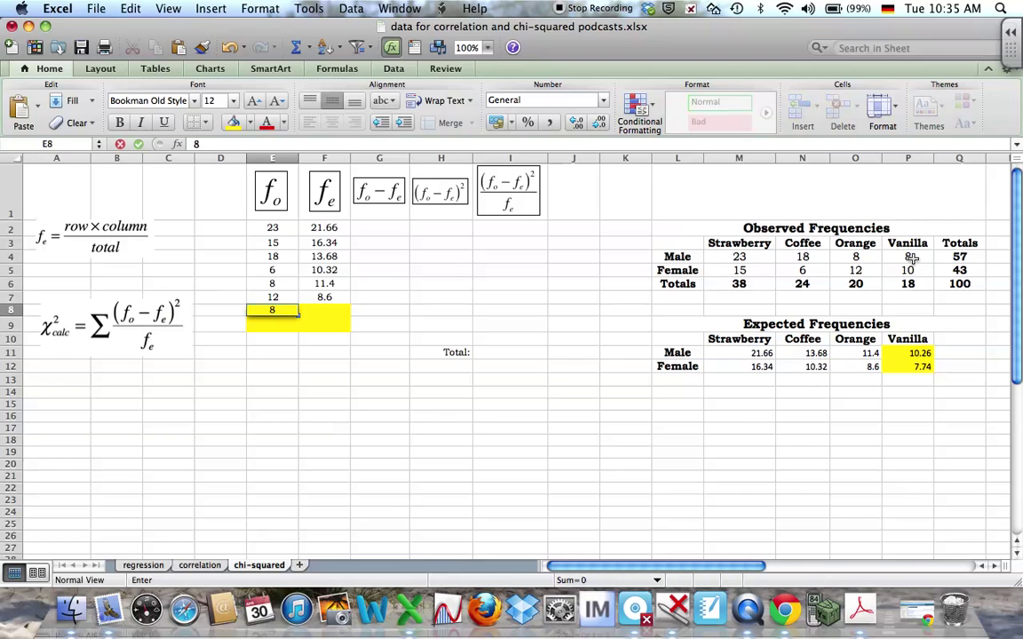
key("Return")
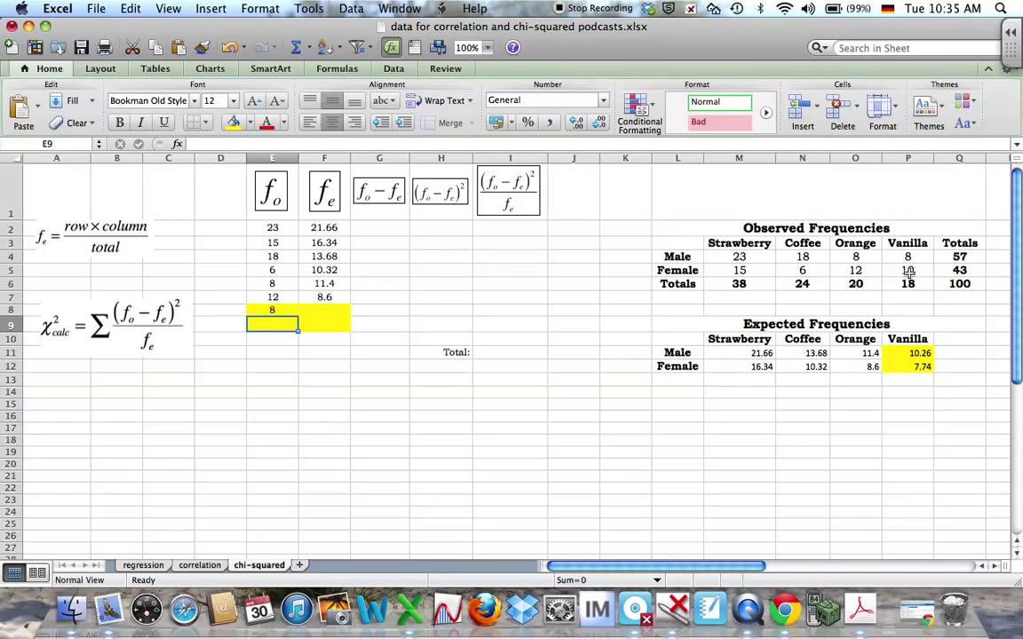
type("10")
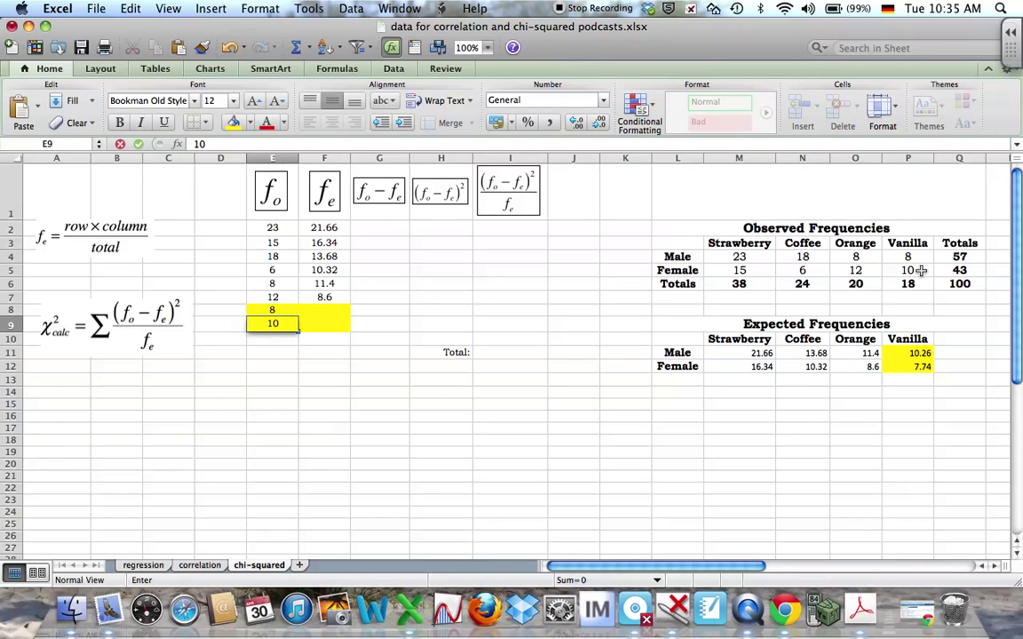
Enter the expected Vanilla frequencies in the fe column: 10.26 in F8 and 7.74 in F9.
left_click(337, 313)
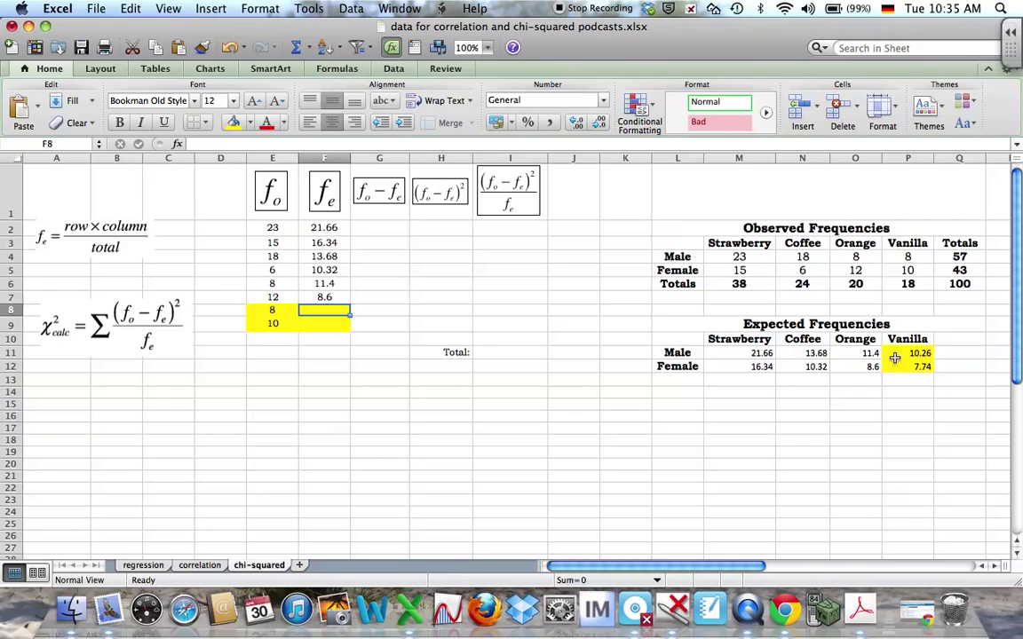
type("10")
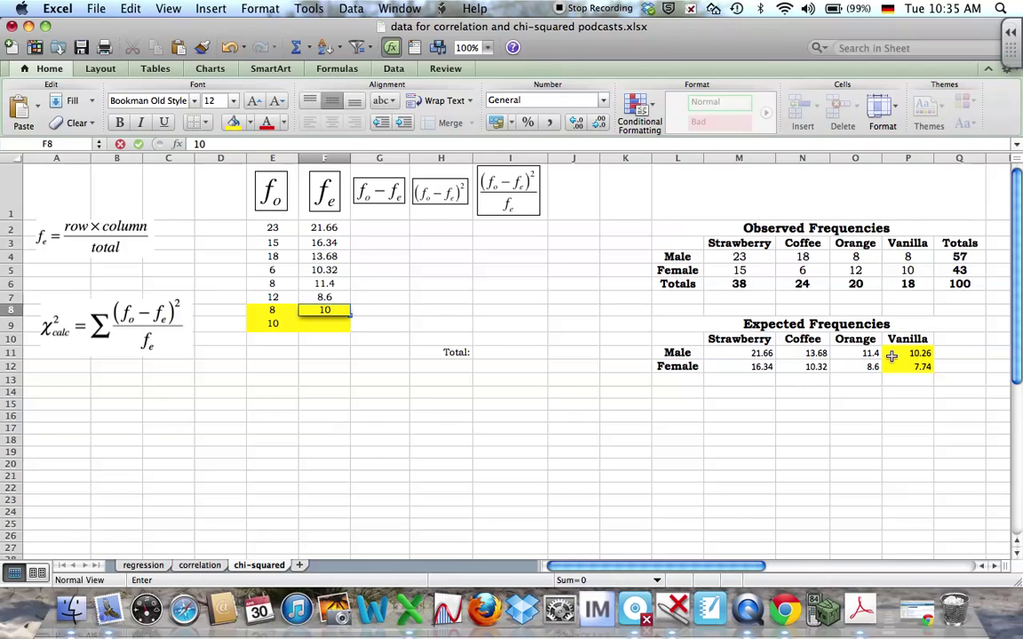
type(".26")
key("Return")
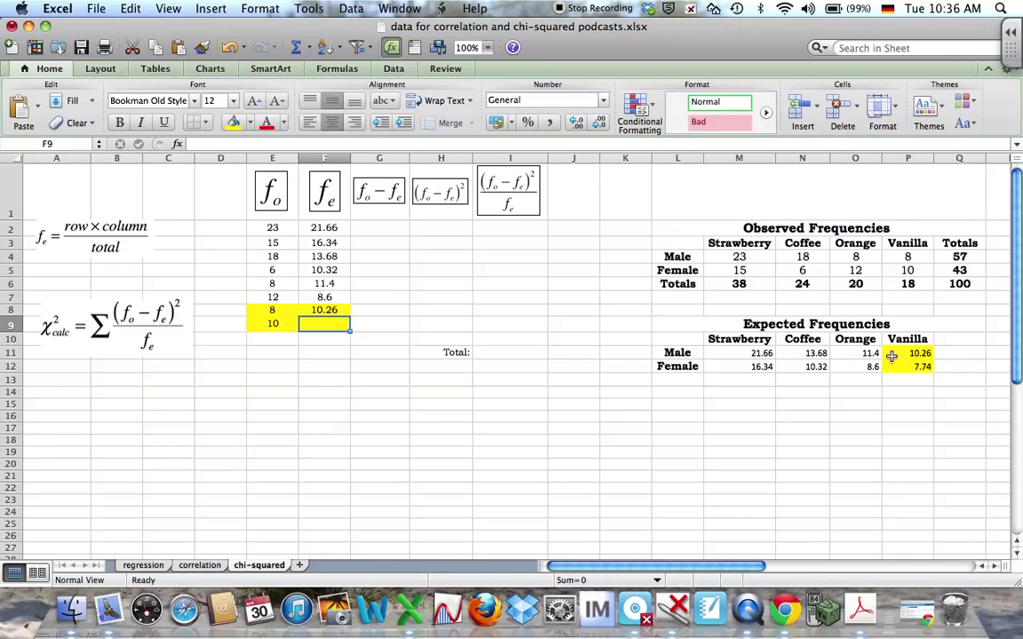
type("7.74")
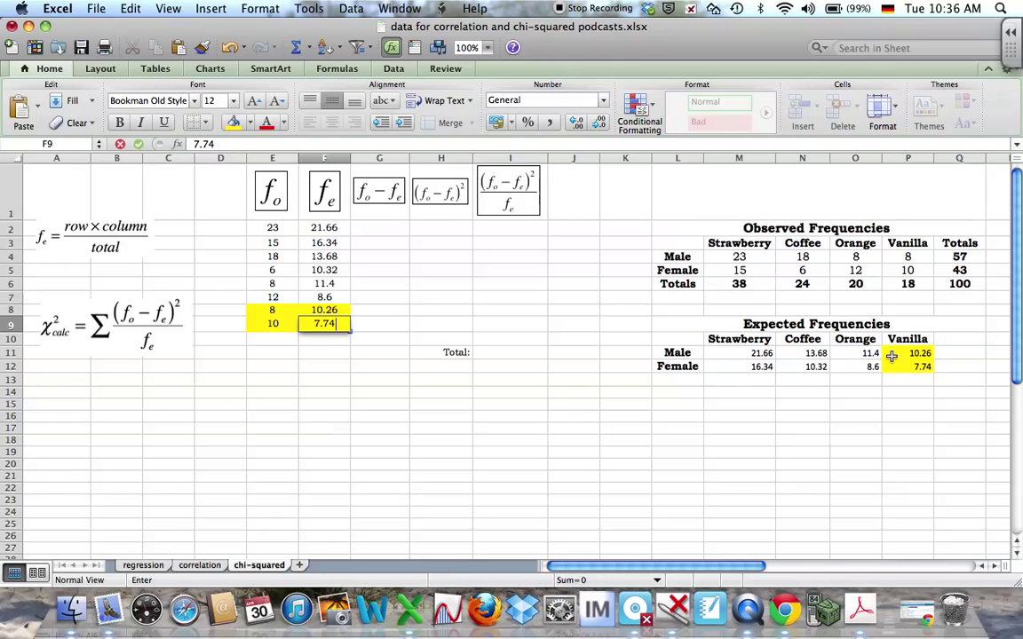
key("Return")
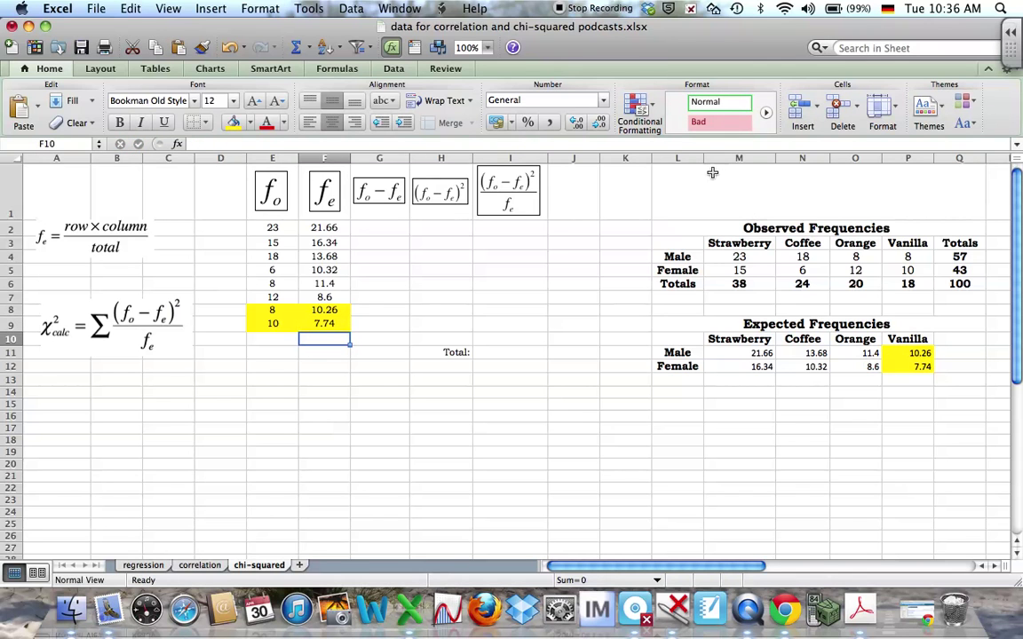
Compute fo − fe in G2 with the formula =E2-F2 and fill it down to G9.
left_click(378, 231)
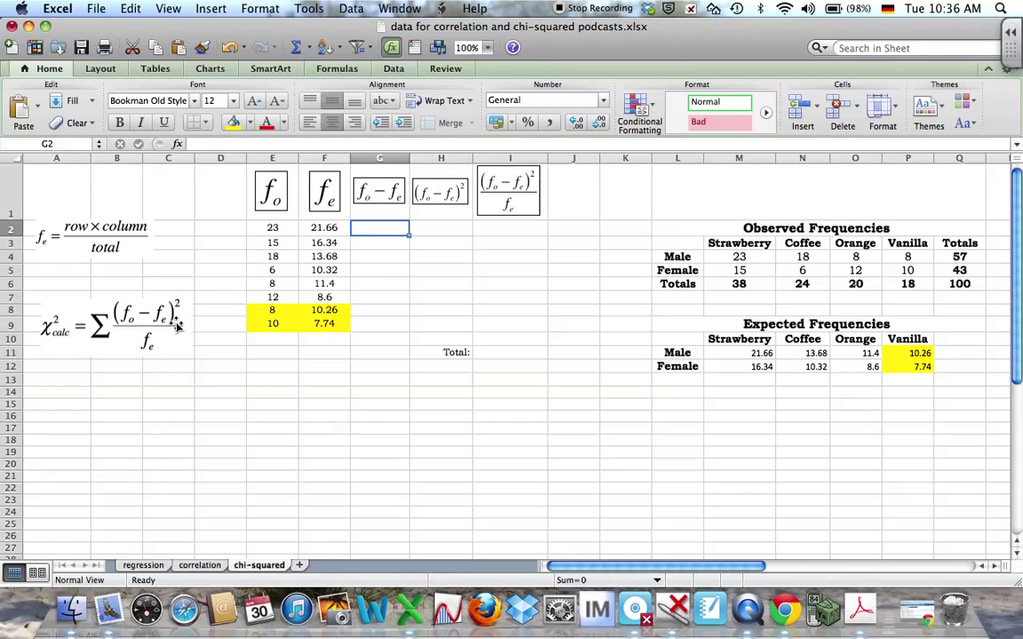
type("=")
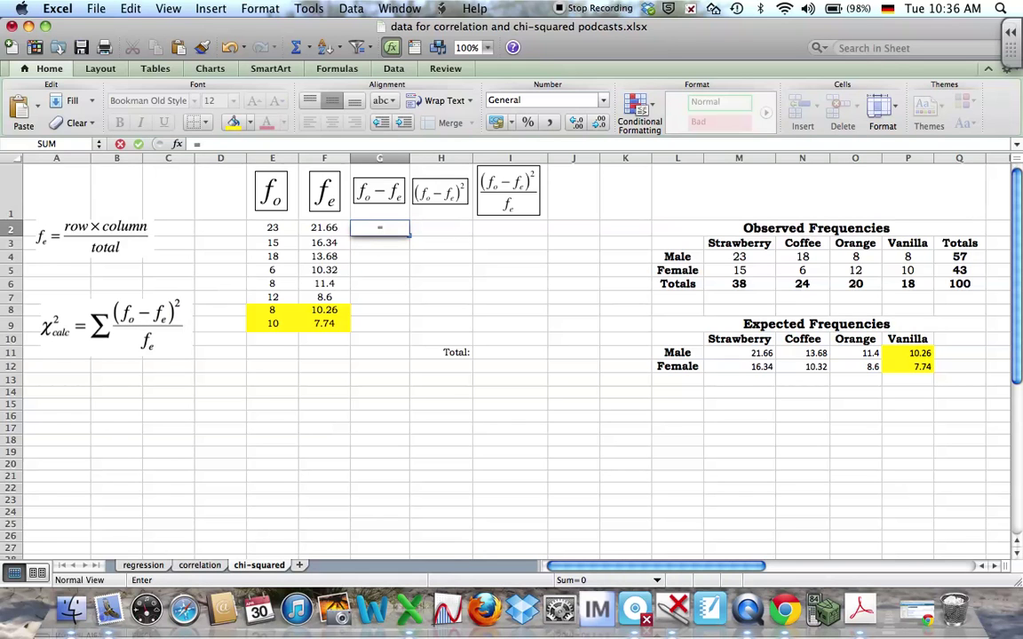
left_click(278, 228)
type("-")
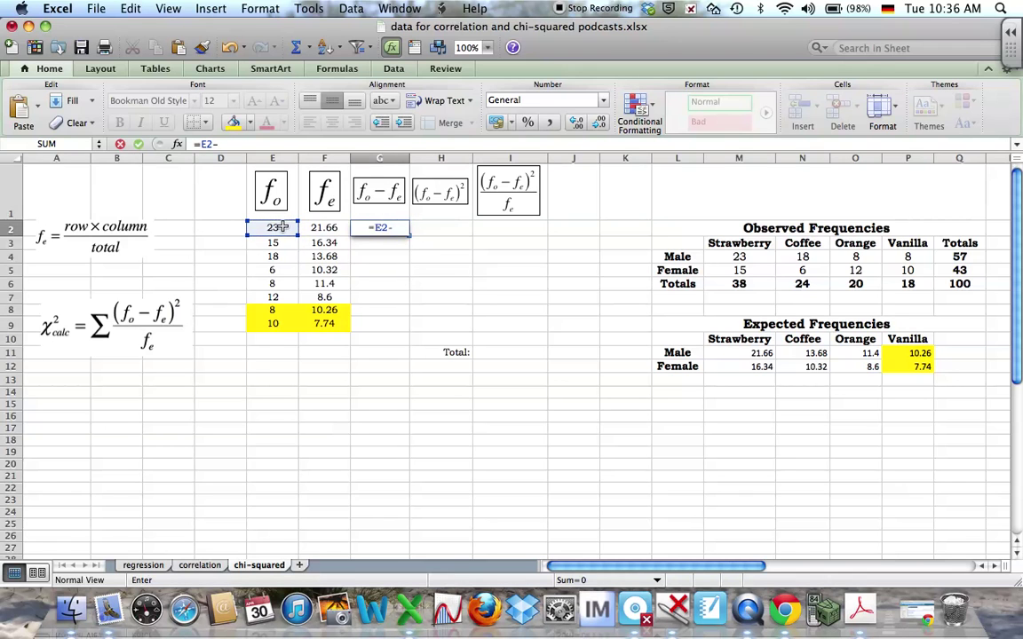
left_click(316, 229)
key("Return")
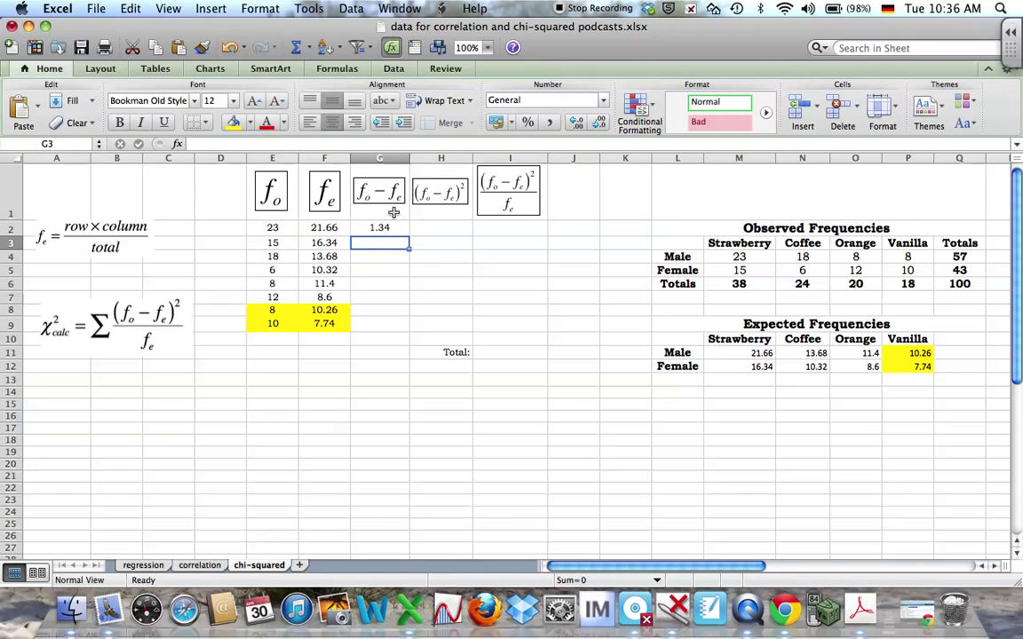
left_click(396, 229)
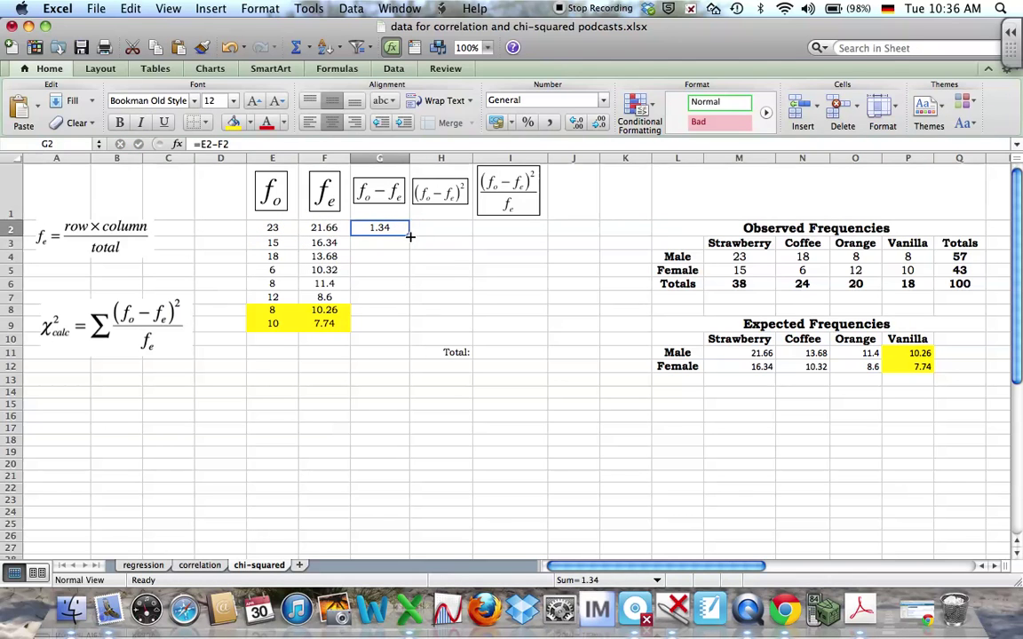
left_click_drag(411, 235, 411, 330)
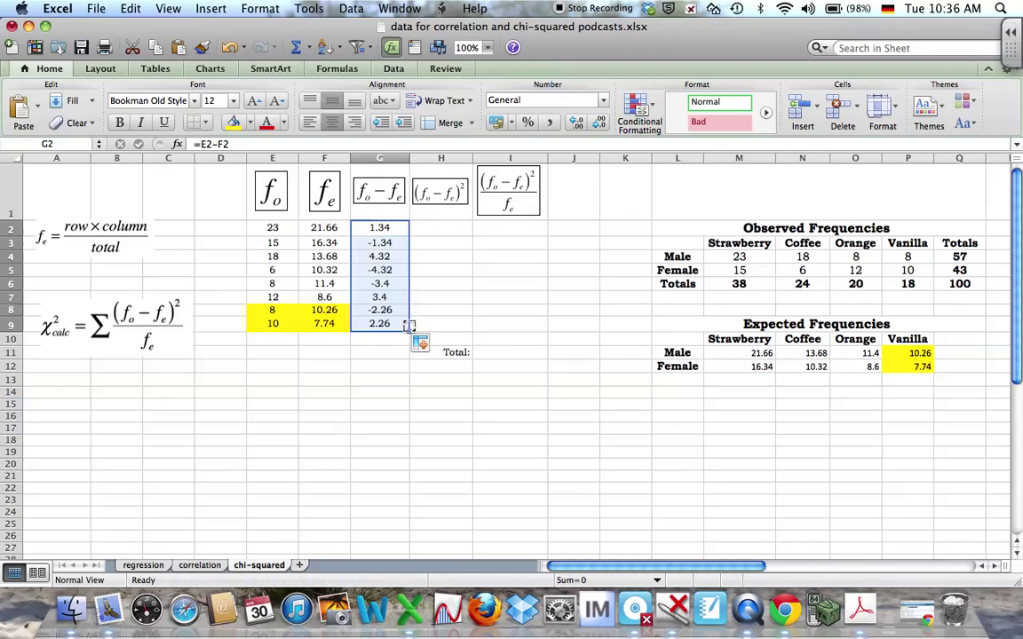
Compute the squared difference in H2 with the formula =G2^2 and fill it down to H9.
left_click(451, 228)
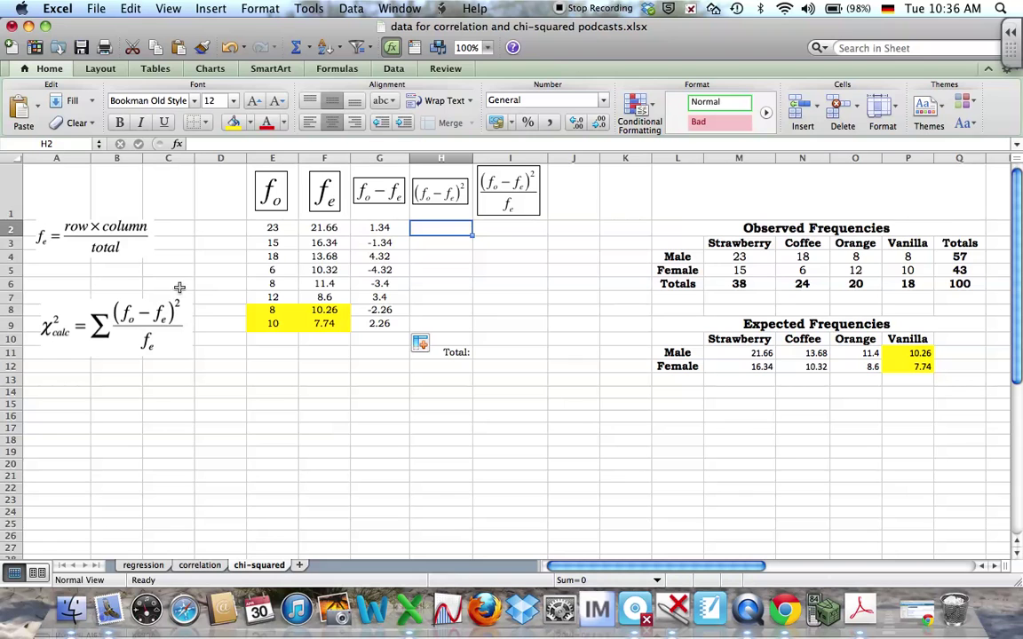
type("=")
left_click(368, 272)
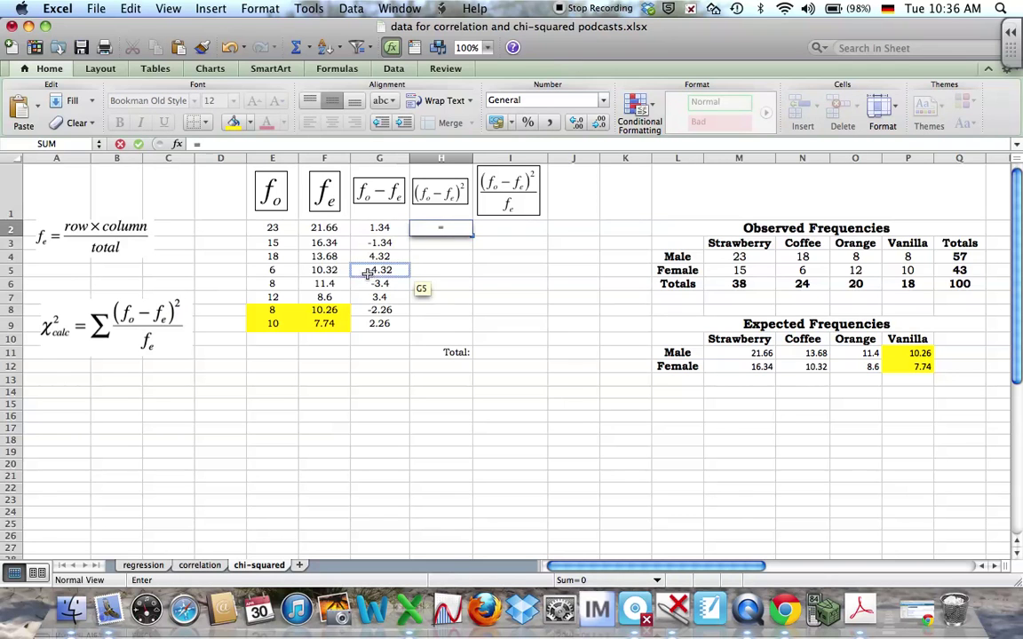
left_click(379, 228)
type("^2")
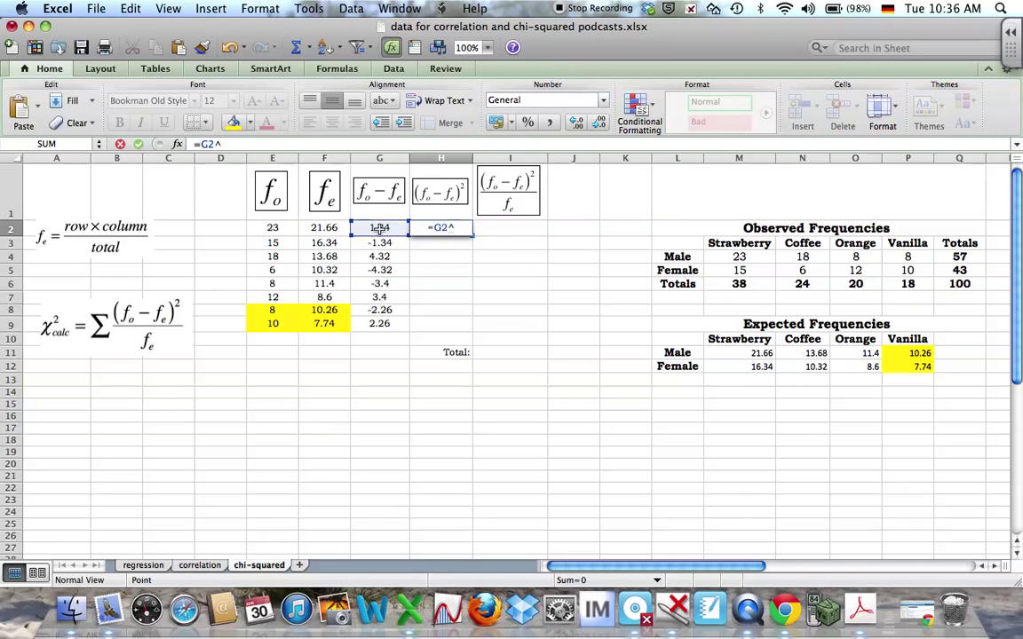
key("Return")
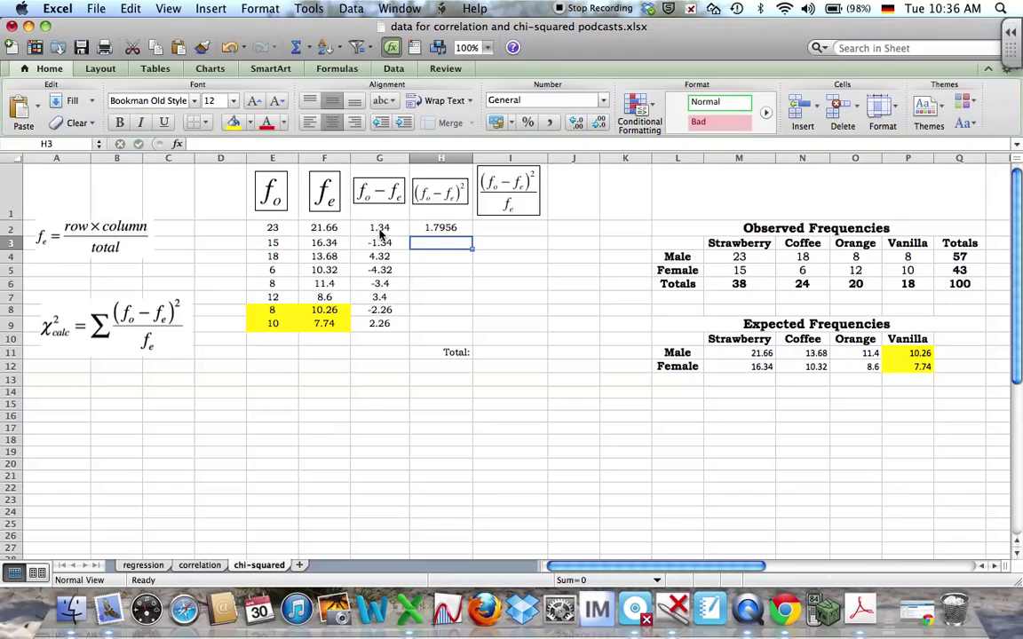
left_click(468, 227)
left_click_drag(472, 236, 472, 330)
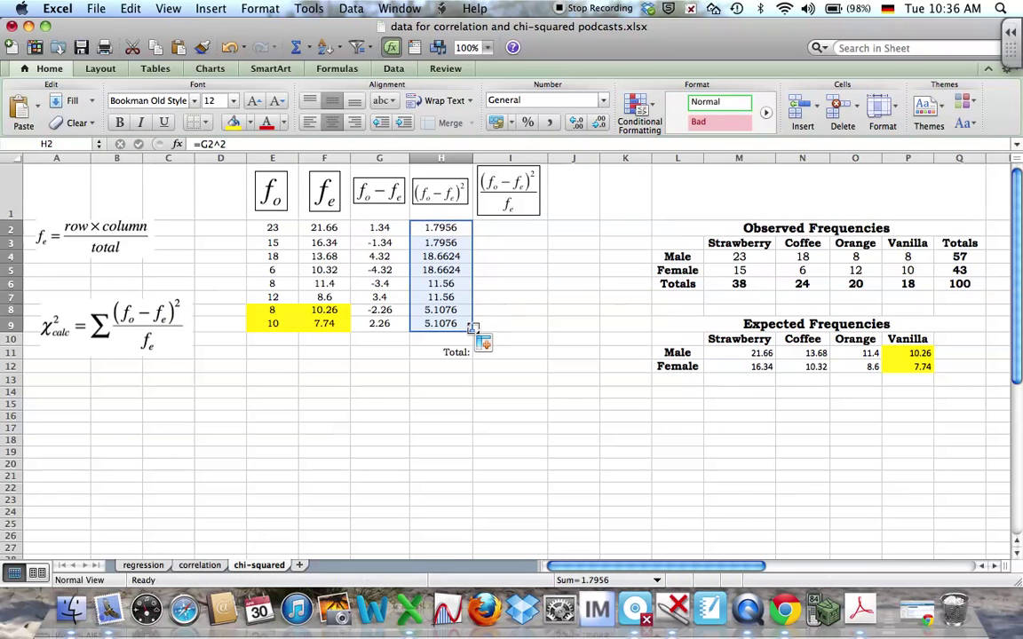
Compute the squared difference divided by fe in I2 with the formula =H2/F2 and fill it down to I9.
left_click(524, 231)
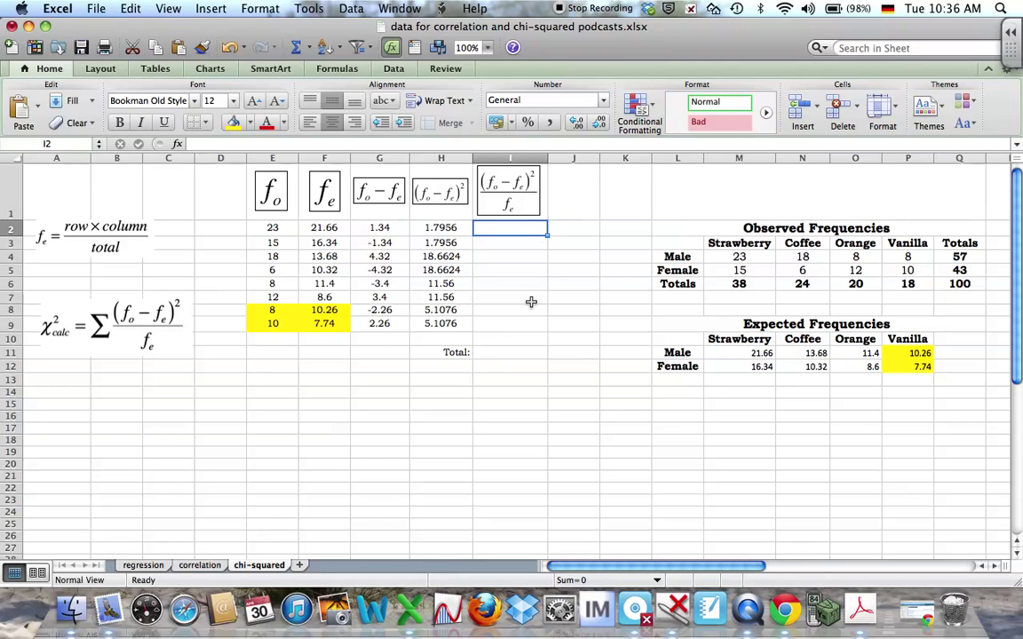
type("=")
left_click(450, 229)
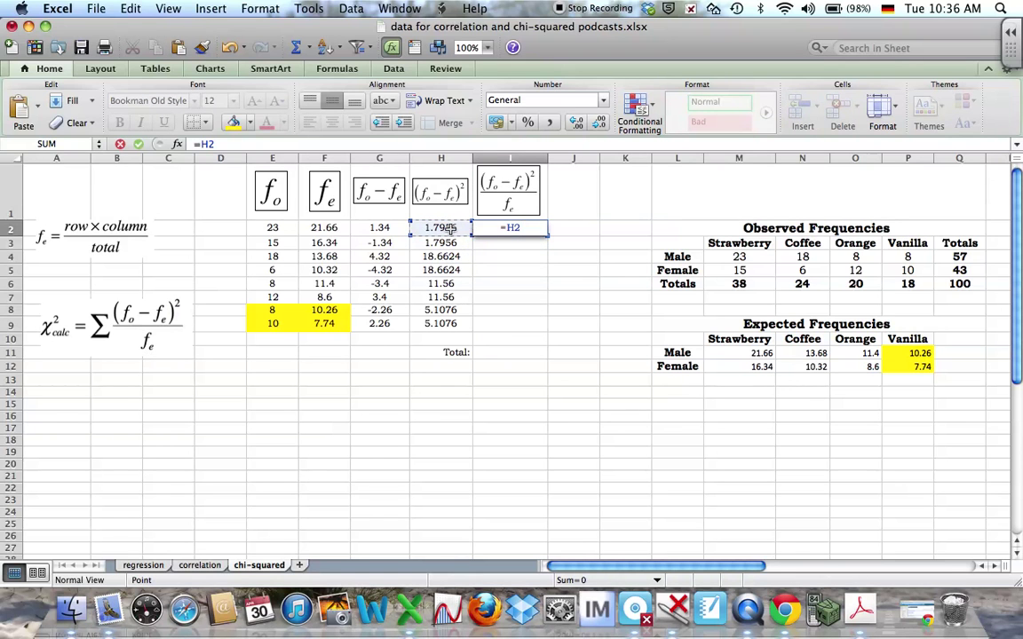
type("/")
left_click(328, 229)
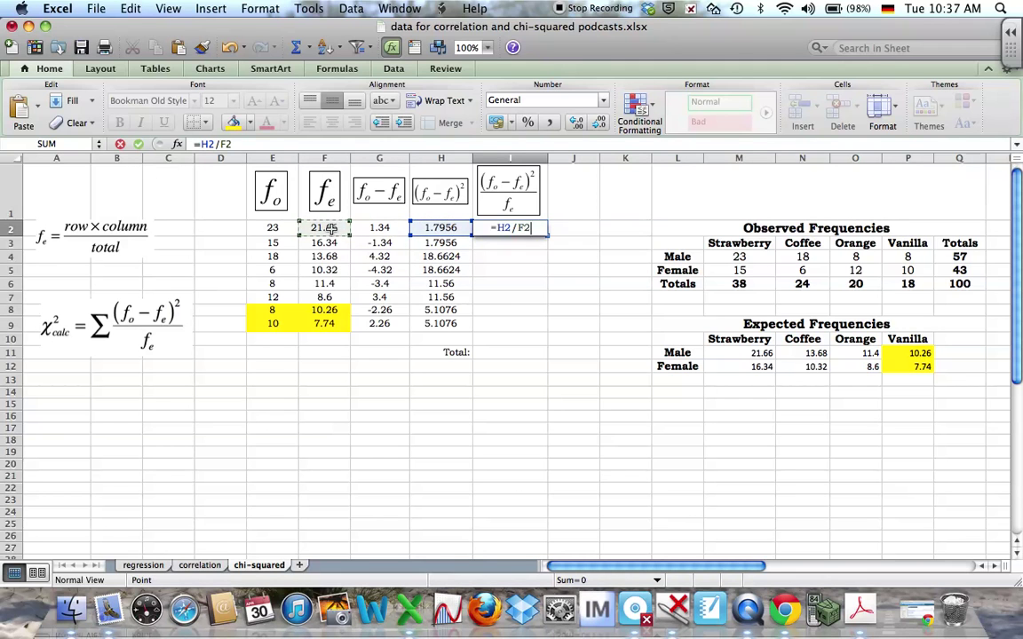
key("Return")
left_click(537, 228)
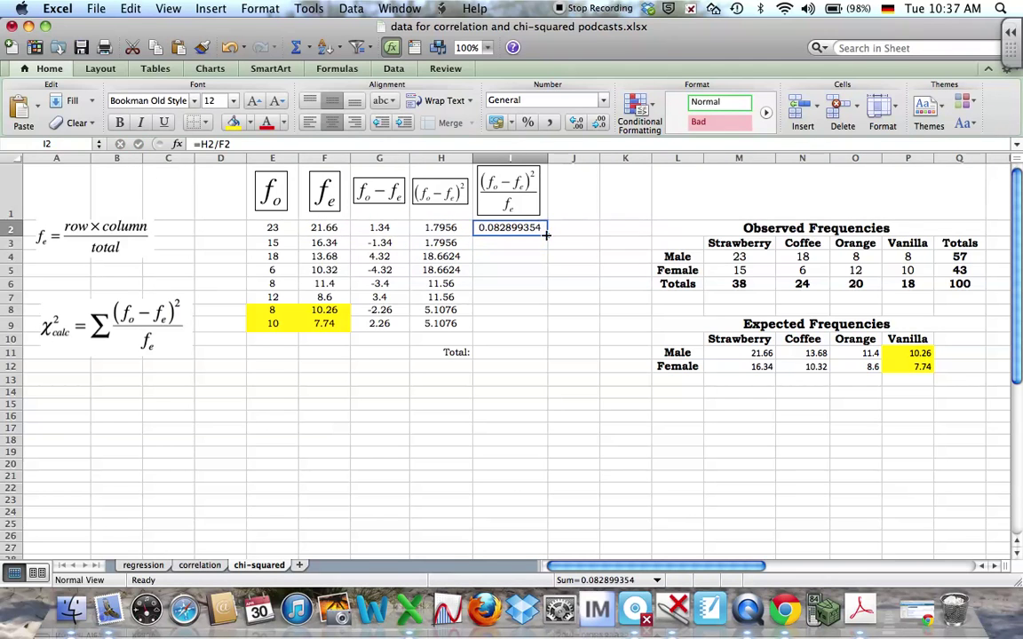
left_click_drag(548, 236, 544, 327)
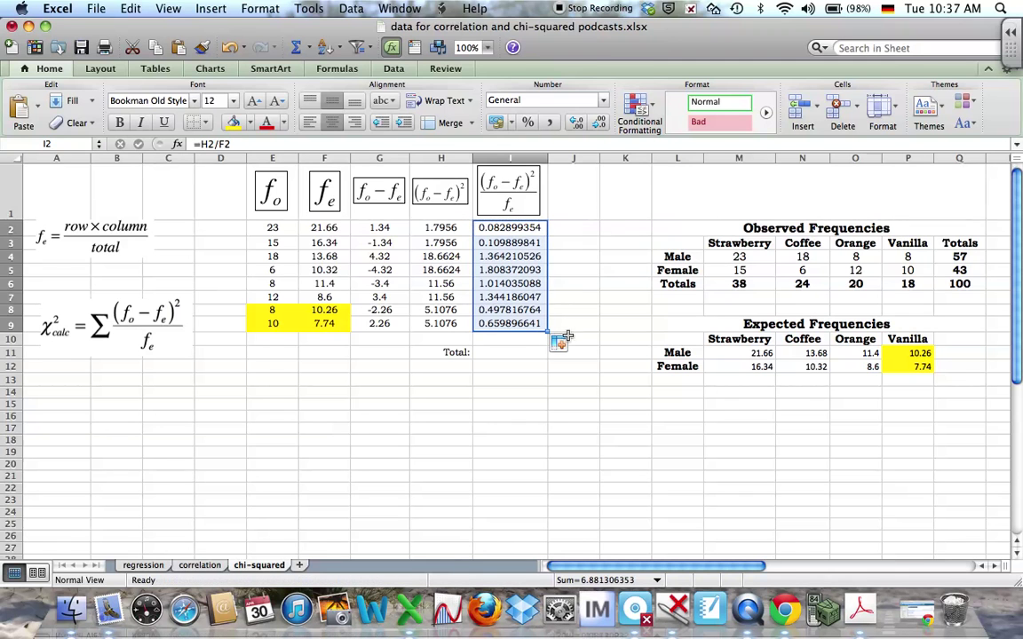
left_click(578, 453)
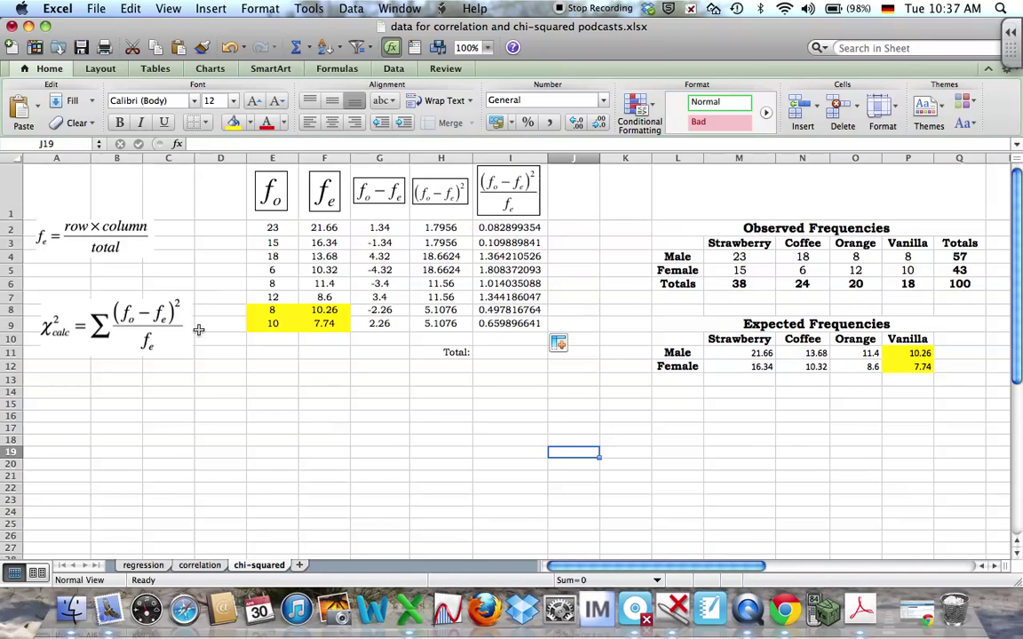
Total the chi-squared contributions in I11, beside the Total label, using the SUM function over I2:I9.
left_click(501, 354)
type("=")
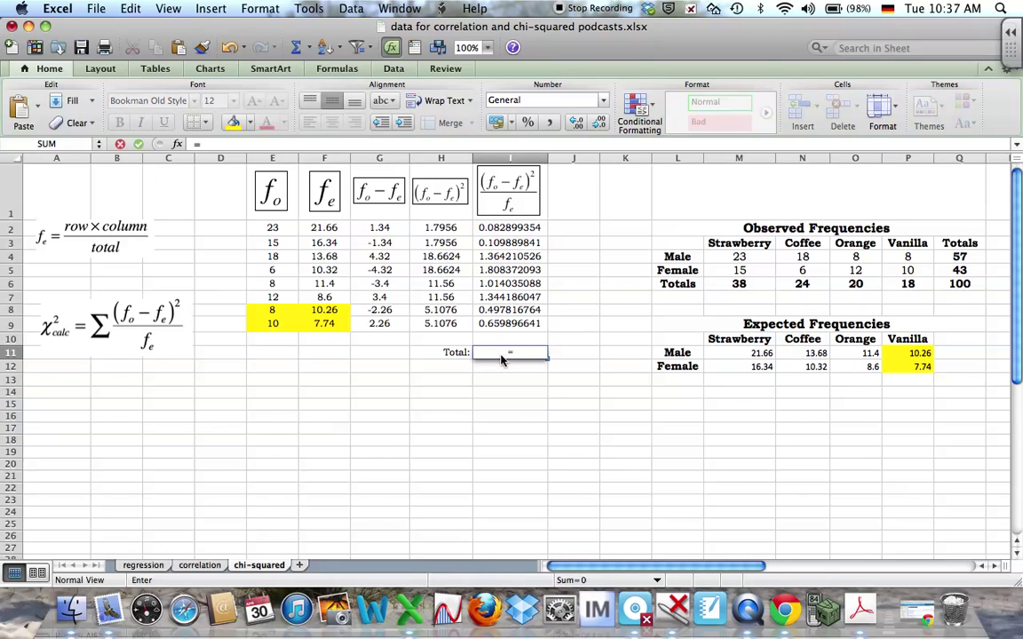
type("sum")
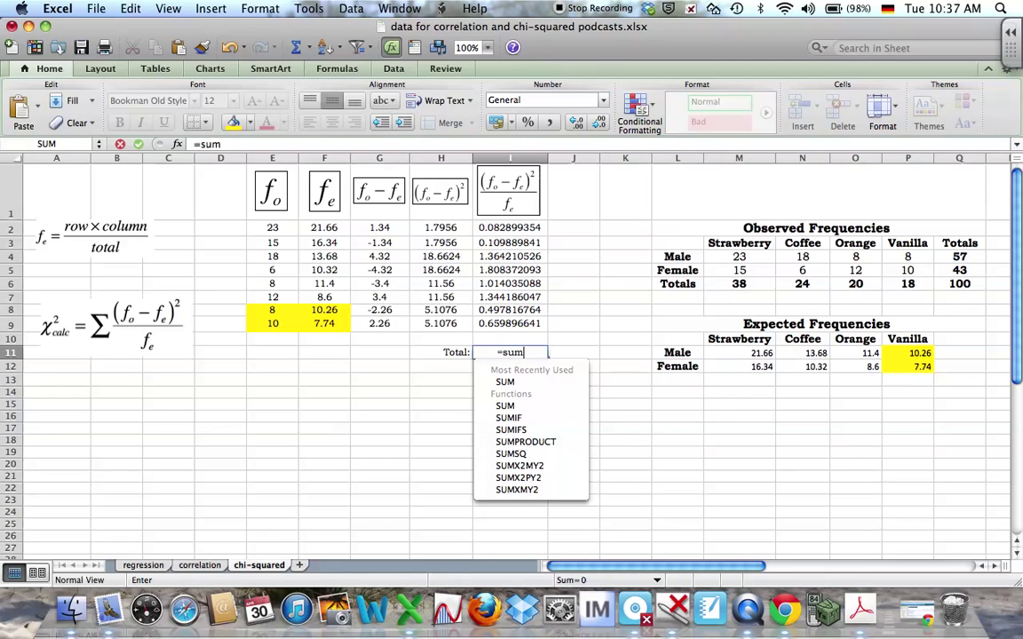
double_click(519, 386)
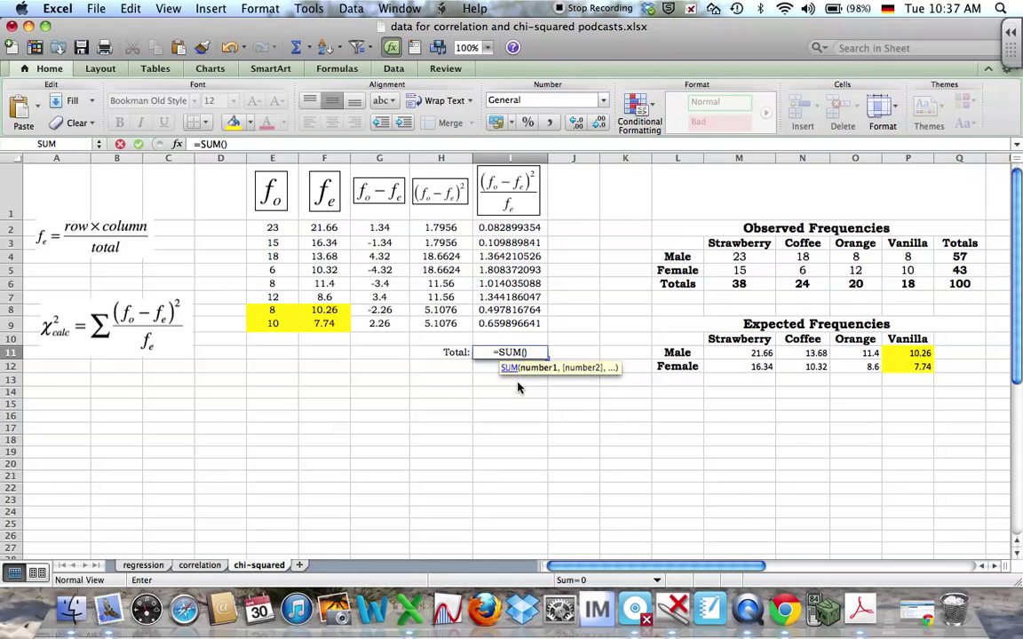
left_click_drag(520, 229, 522, 323)
key("Return")
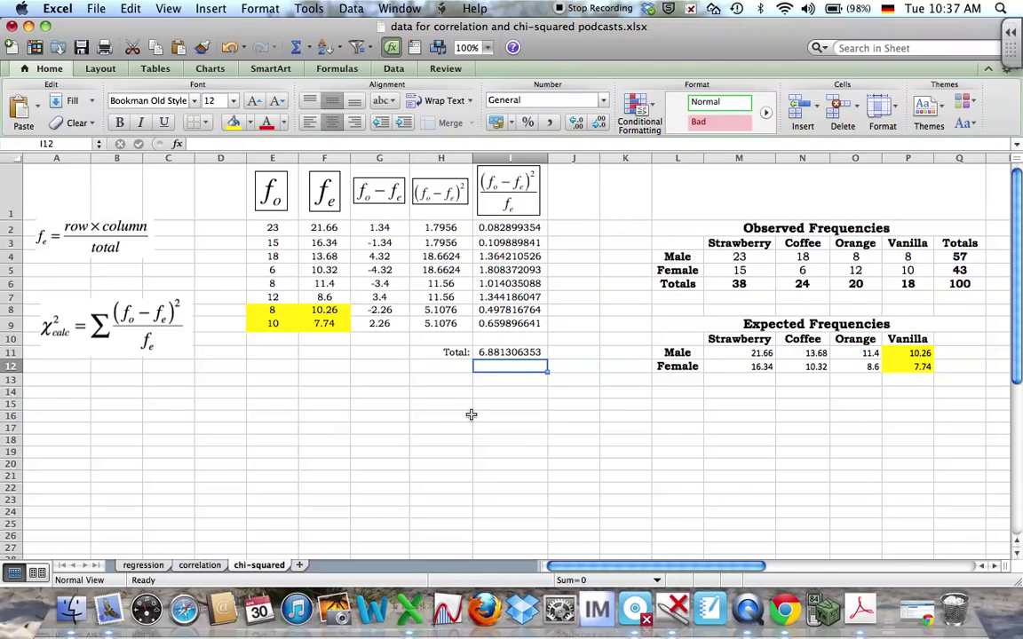